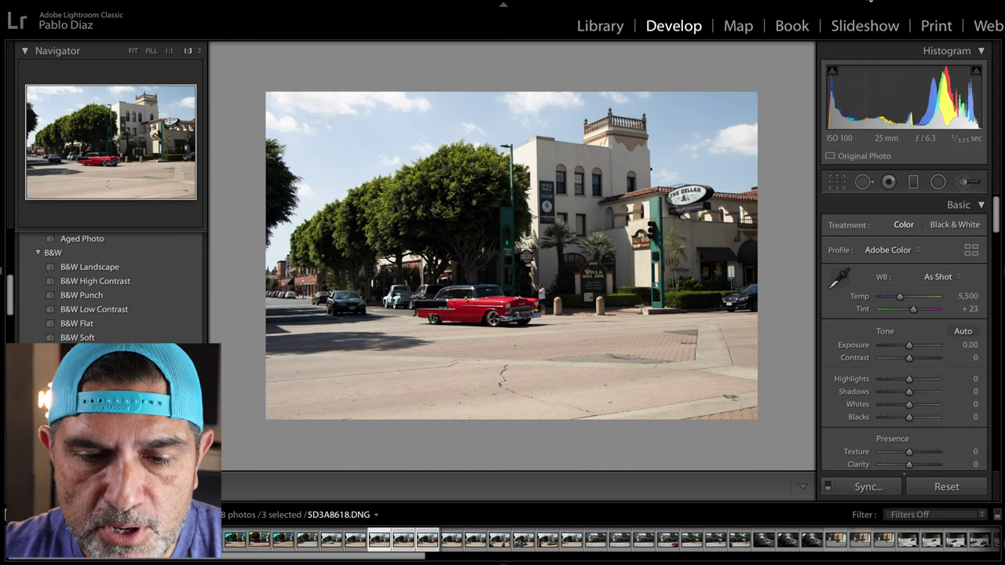
Send the three selected street photos from Lightroom to Photoshop as layers of one document.
click(255, 1)
mouse_move(404, 51)
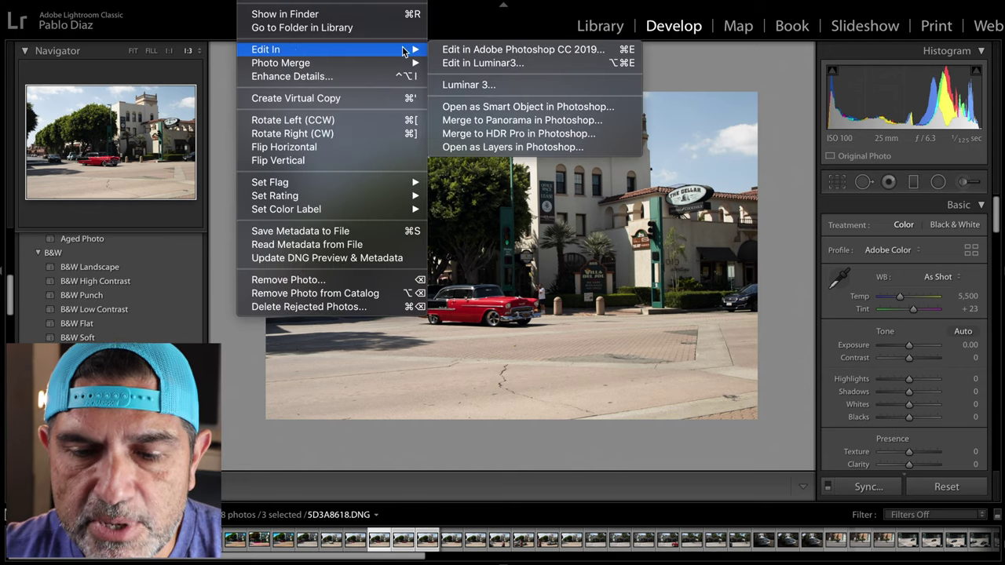
click(494, 147)
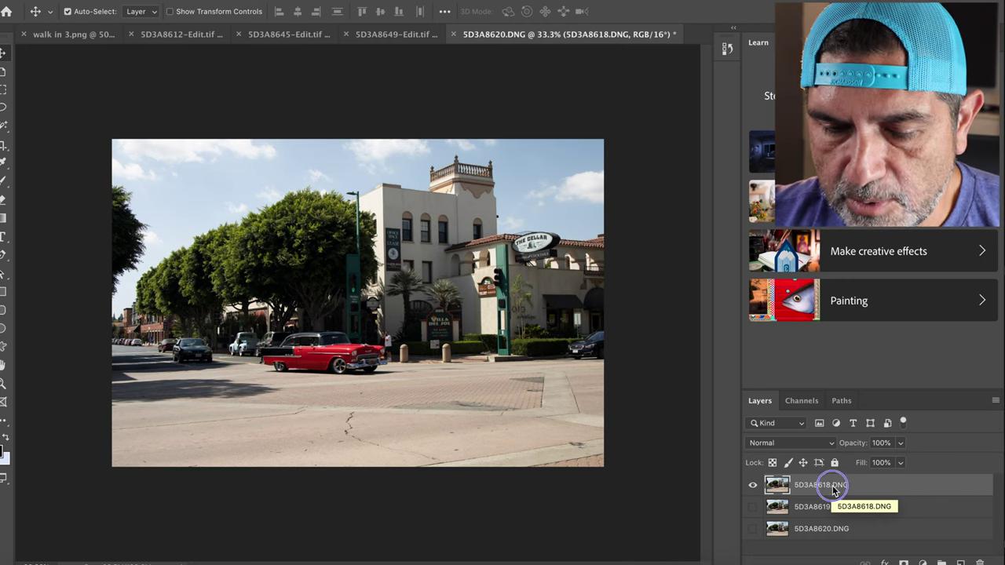
Limit the top layer 5D3A8618.DNG to the red channel only in its Blending Options.
right_click(832, 488)
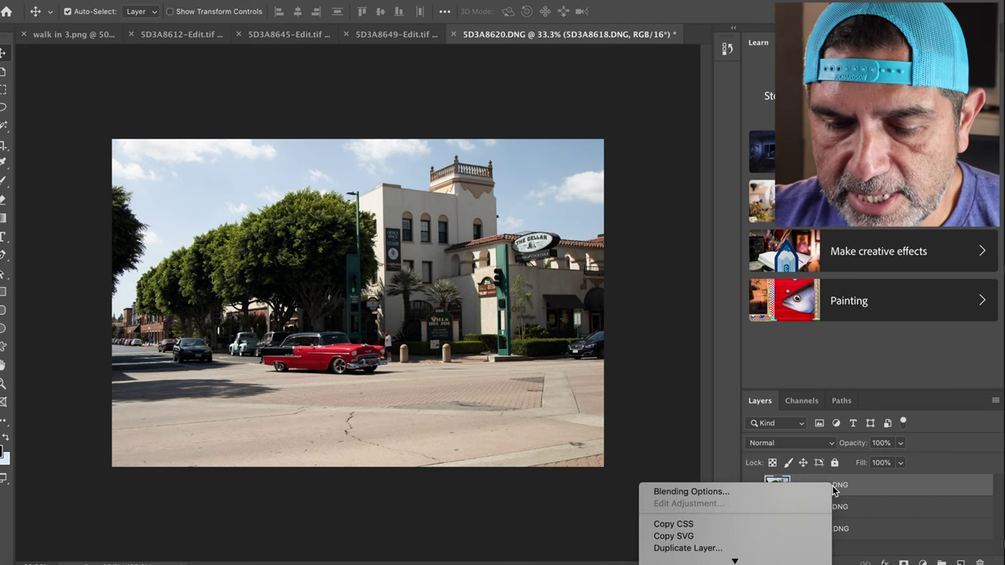
click(736, 492)
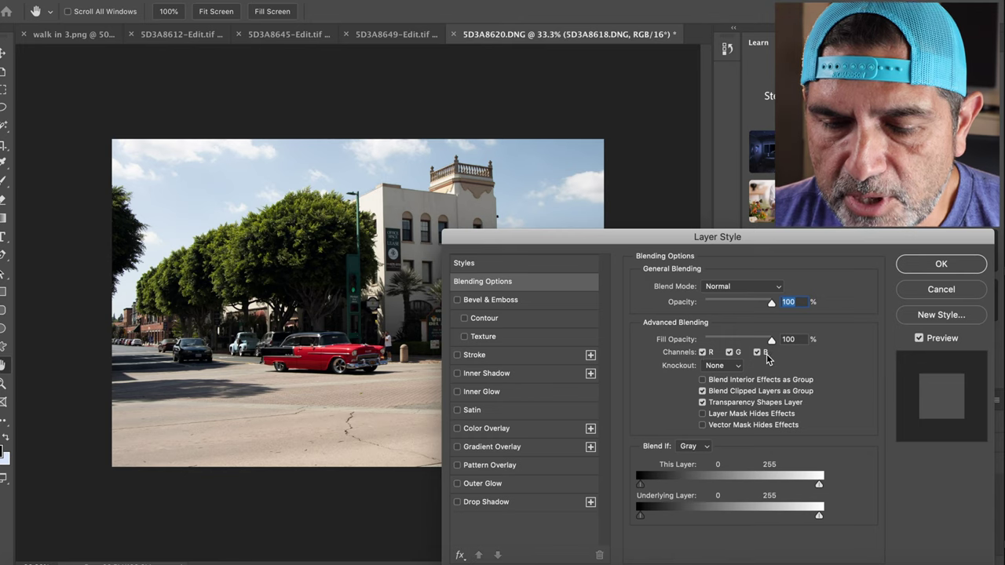
click(729, 352)
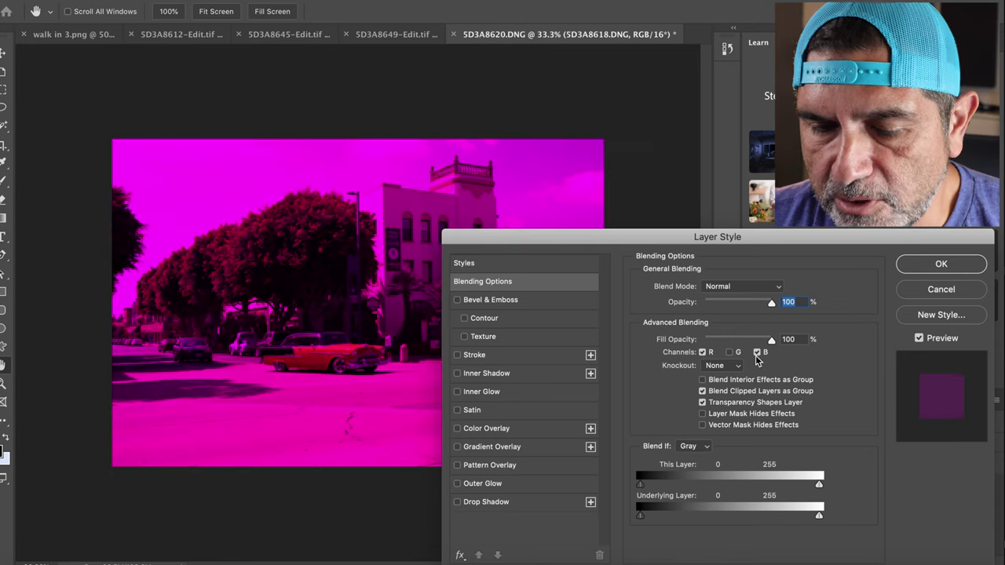
click(758, 353)
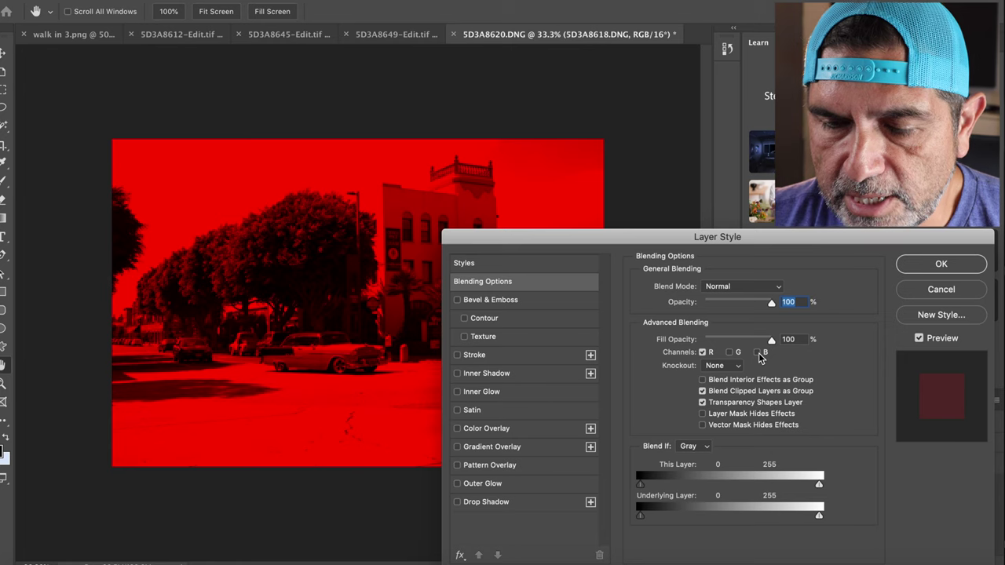
click(940, 265)
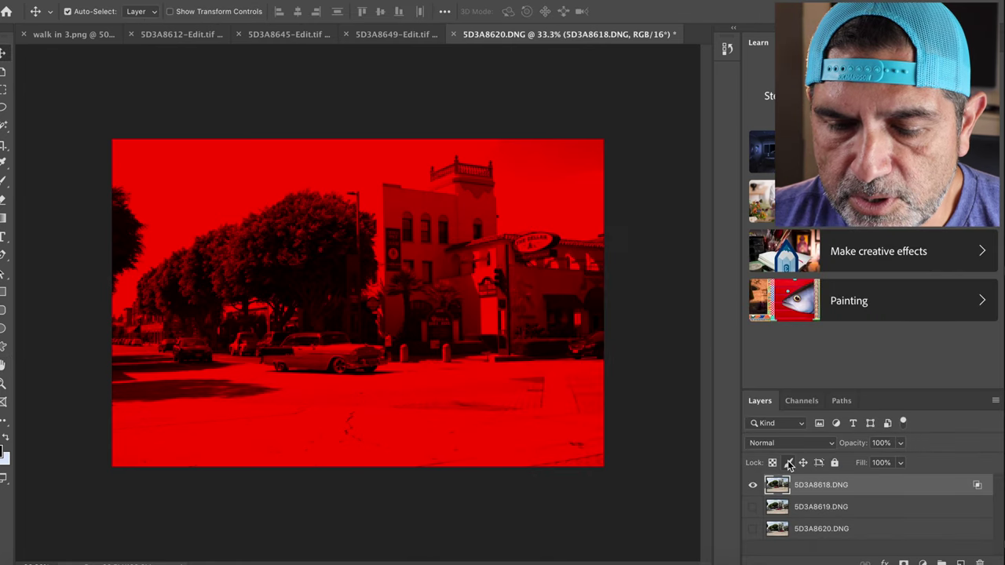
Toggle layer visibility to compare the red ghosting, leaving 5D3A8619.DNG visible and selected.
click(752, 507)
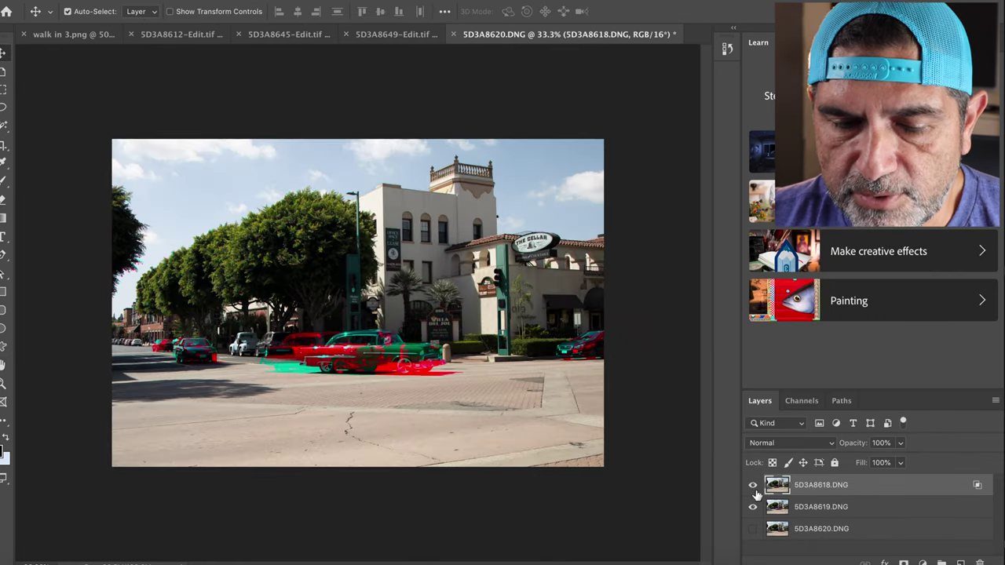
click(754, 485)
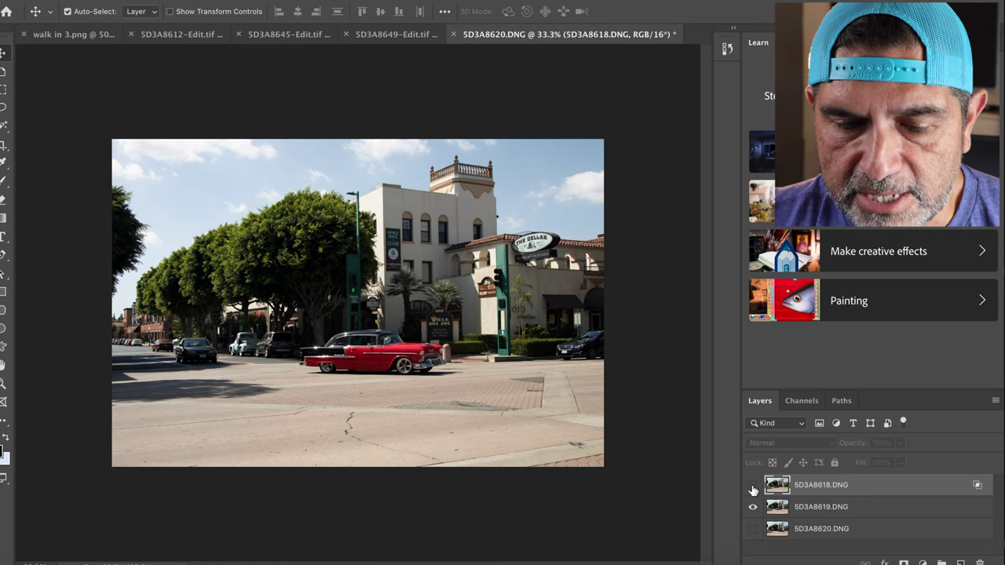
click(752, 485)
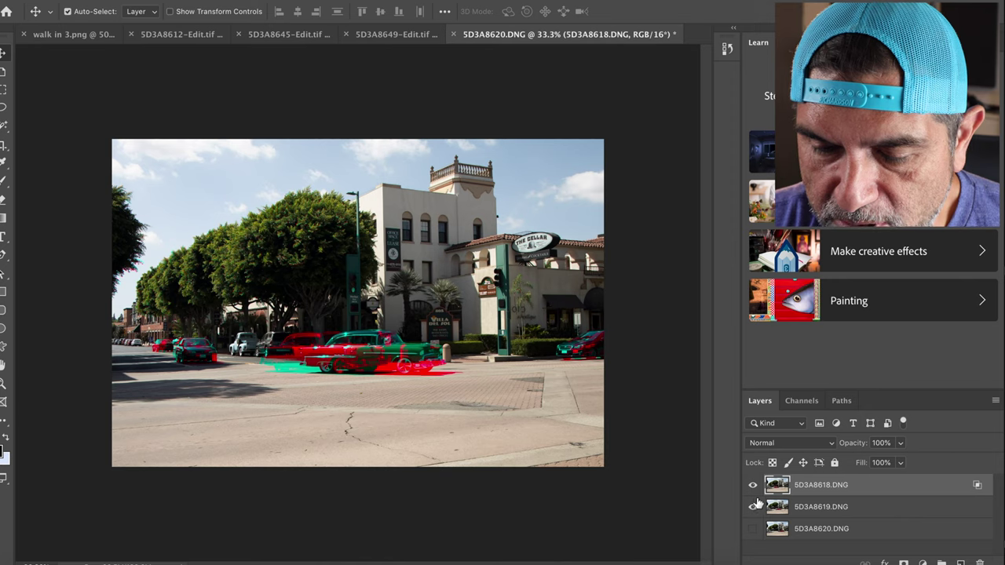
click(754, 488)
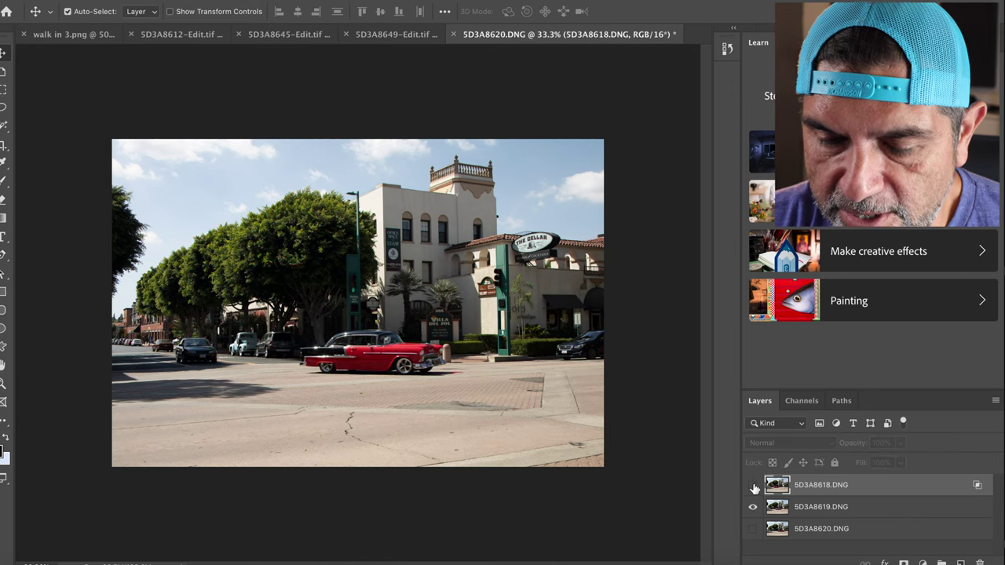
click(811, 512)
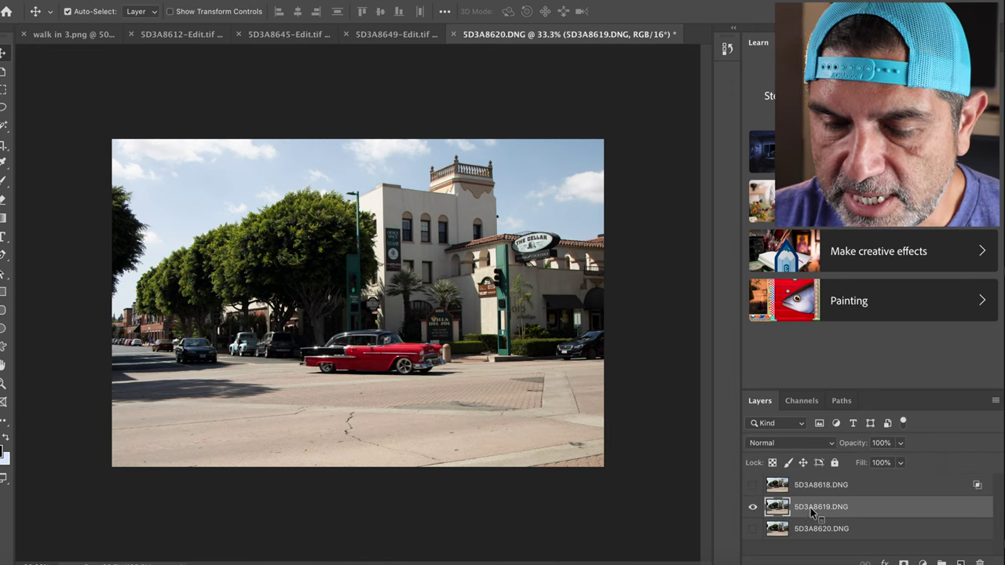
Limit layer 5D3A8619.DNG to the green channel only in its Blending Options.
right_click(811, 511)
click(836, 517)
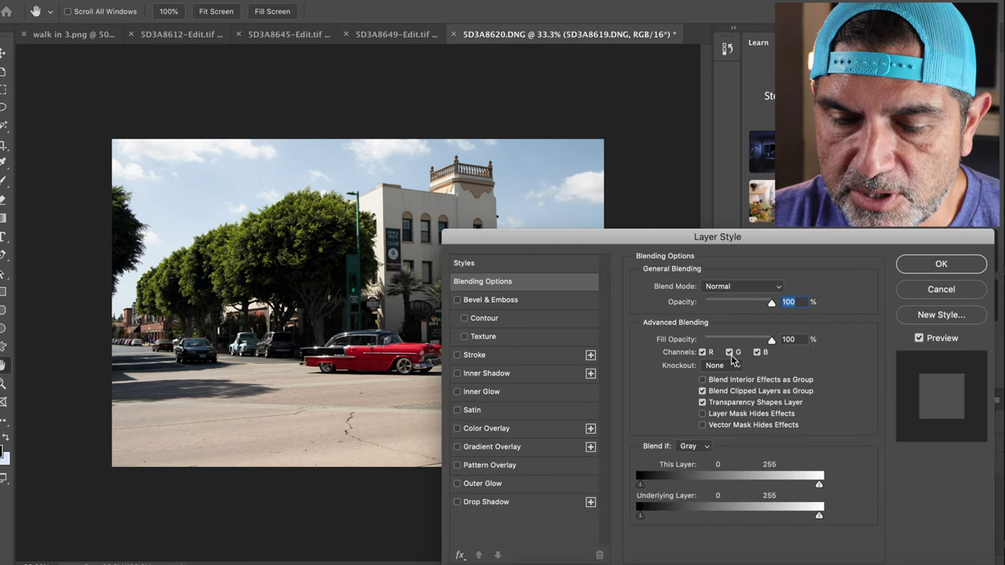
click(703, 352)
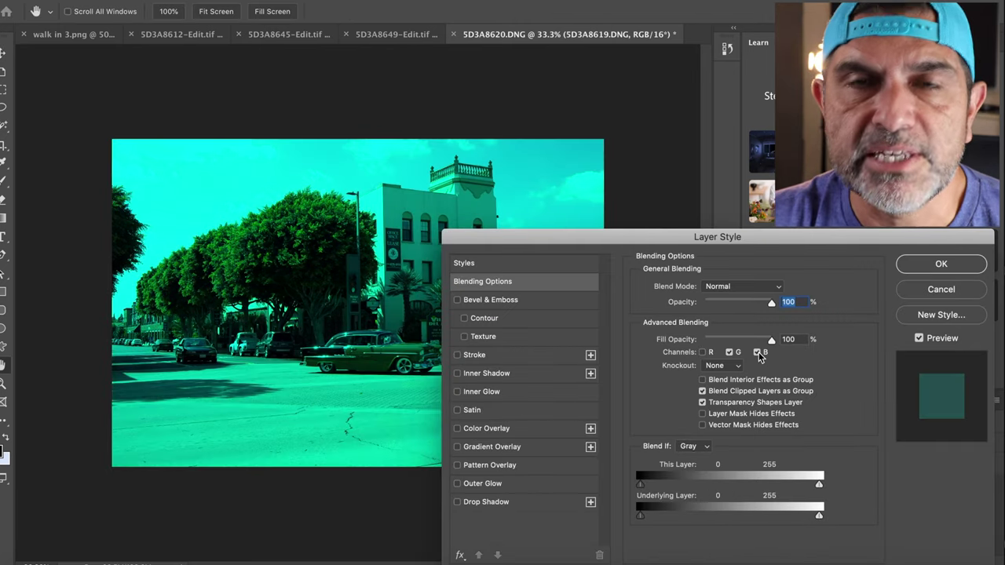
click(757, 353)
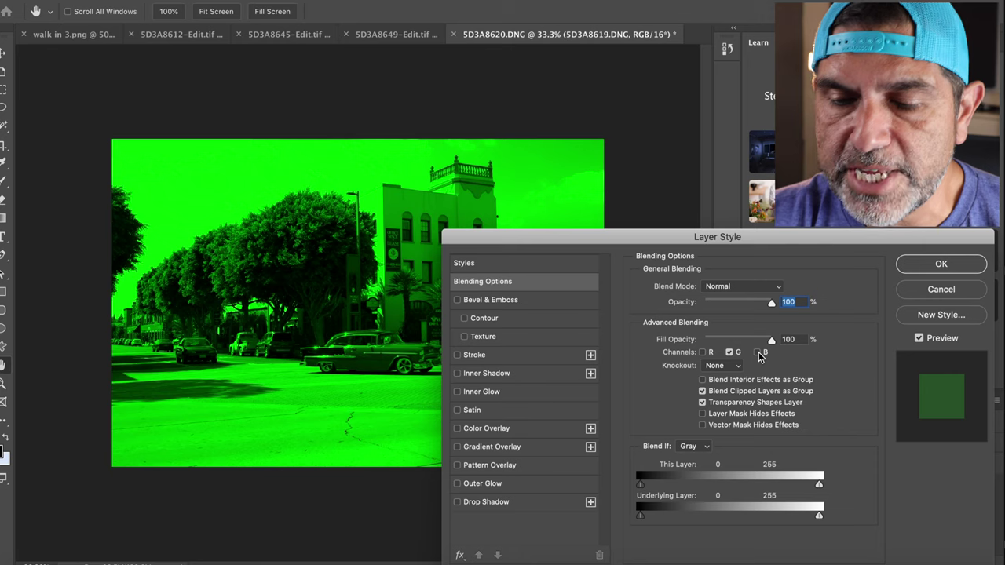
click(942, 265)
Adjust layer visibility so only the bottom layer 5D3A8620.DNG is showing.
click(753, 485)
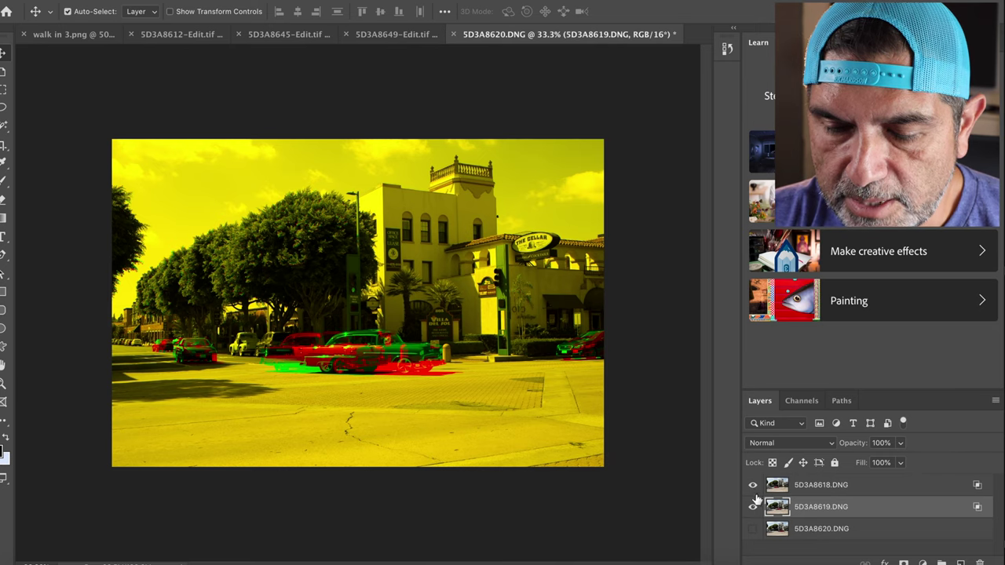
click(753, 529)
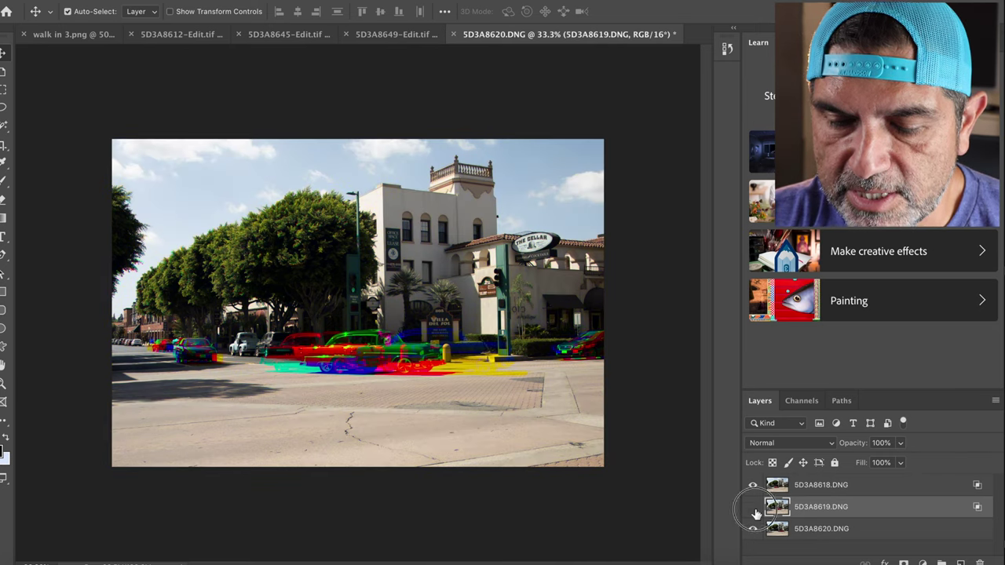
click(753, 507)
click(752, 485)
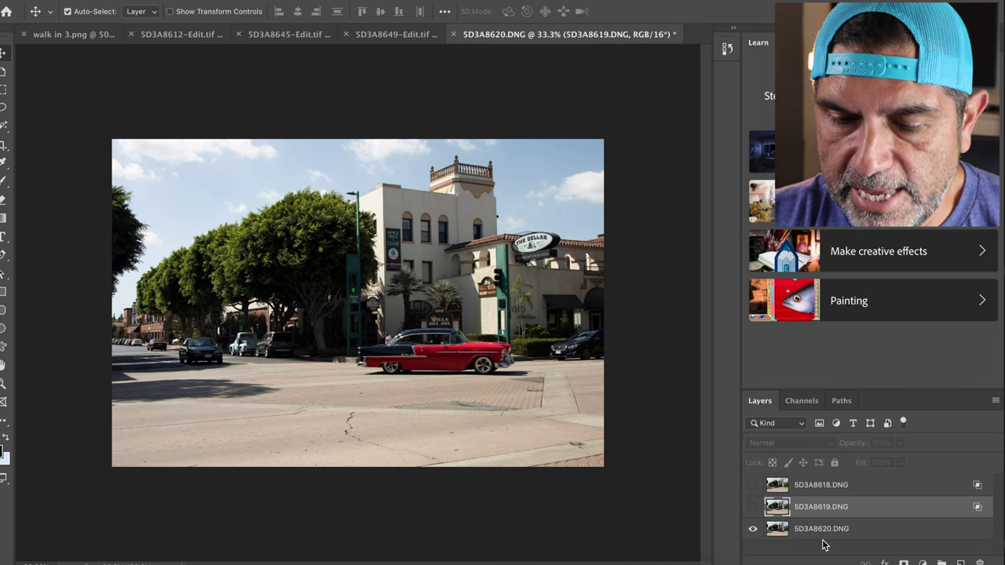
Limit bottom layer 5D3A8620.DNG to the blue channel, then show all three layers for RGB ghosting.
click(784, 530)
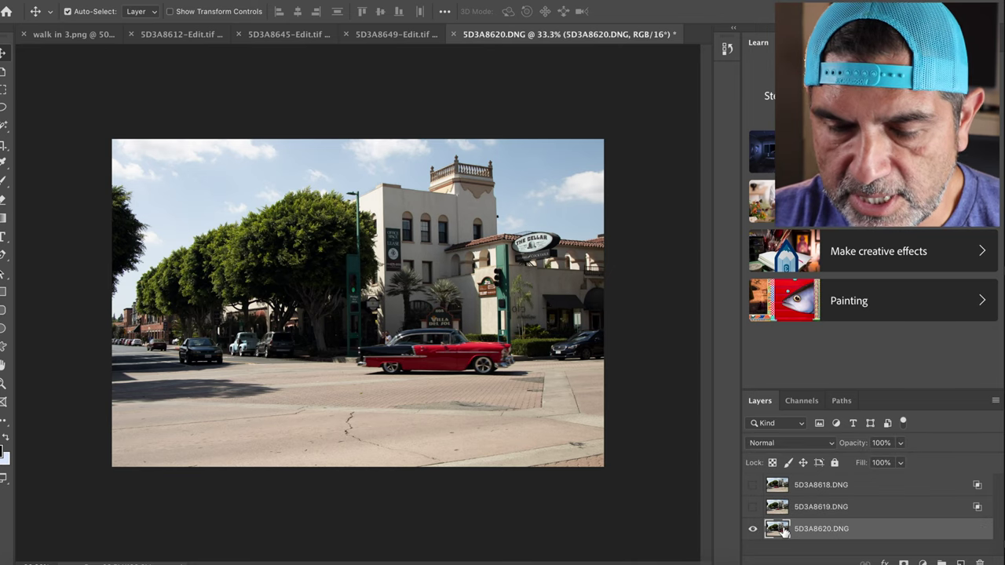
right_click(783, 531)
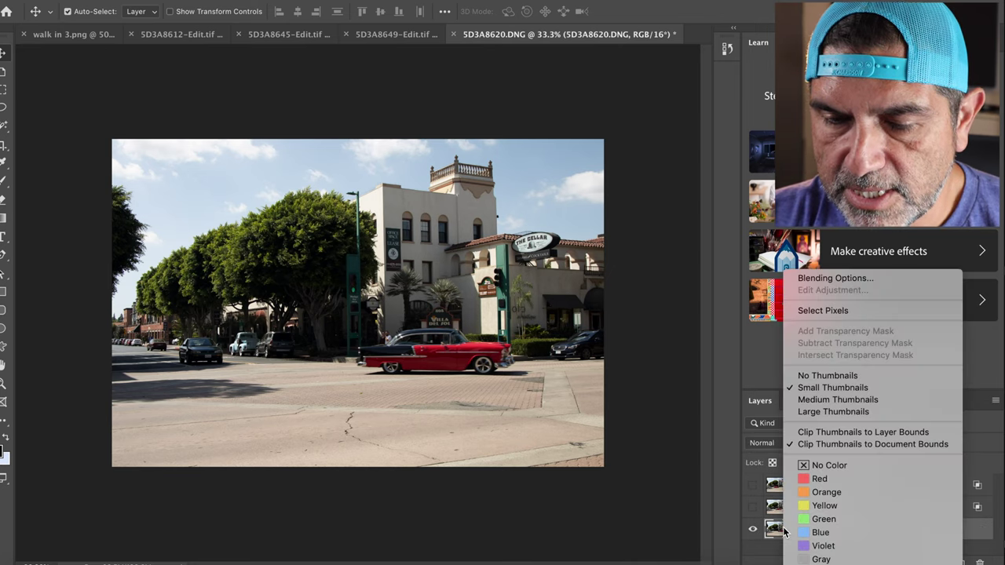
click(844, 284)
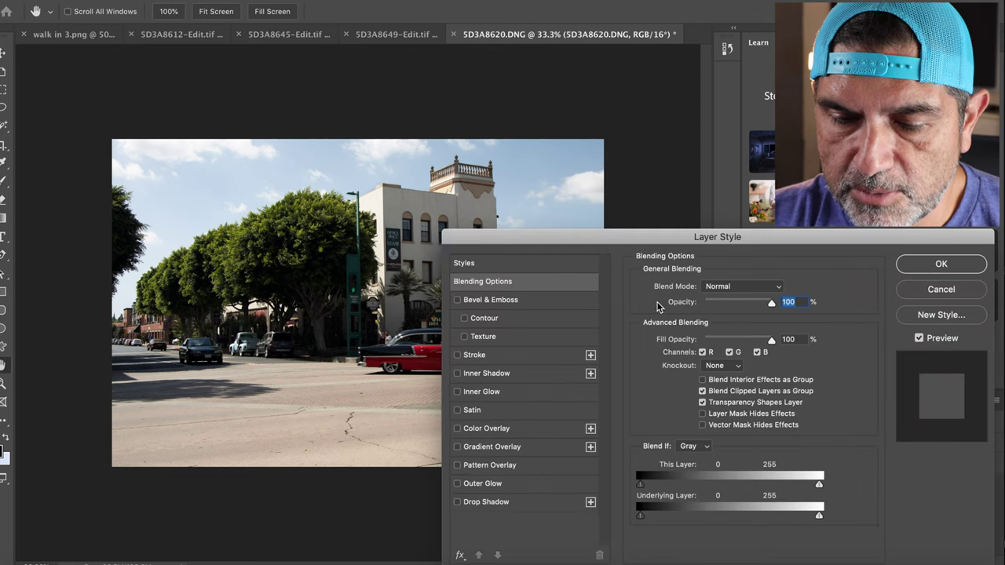
click(703, 352)
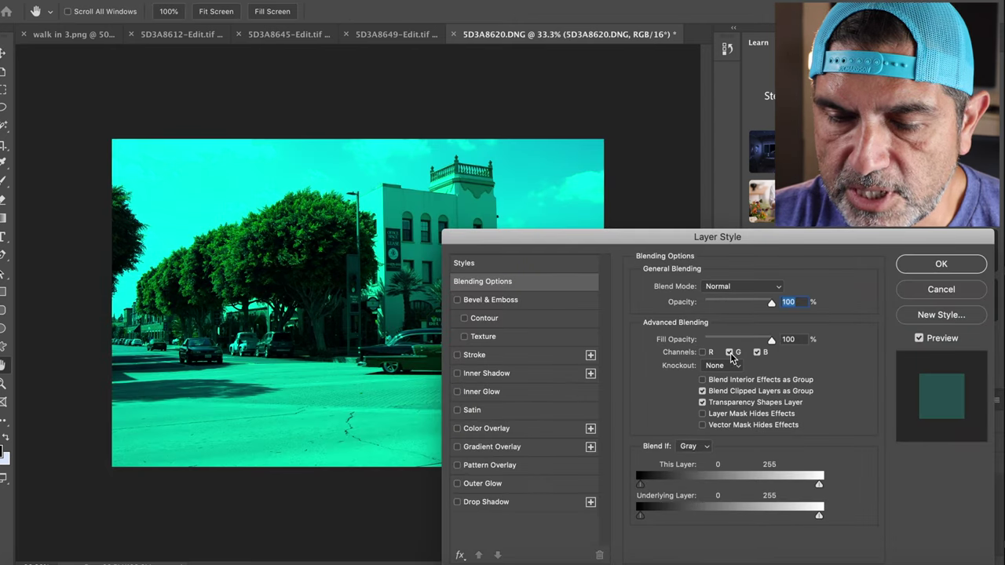
click(729, 352)
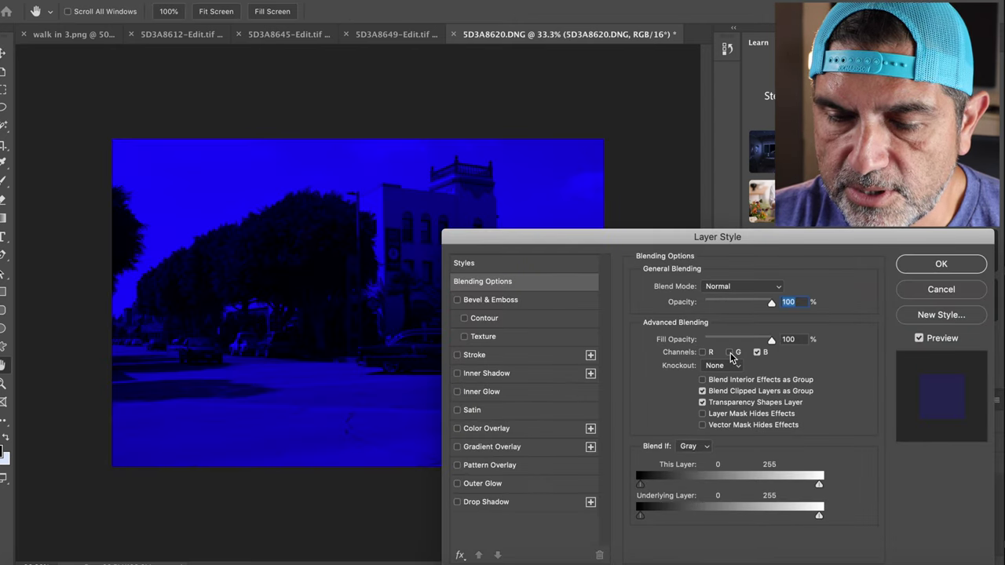
click(941, 265)
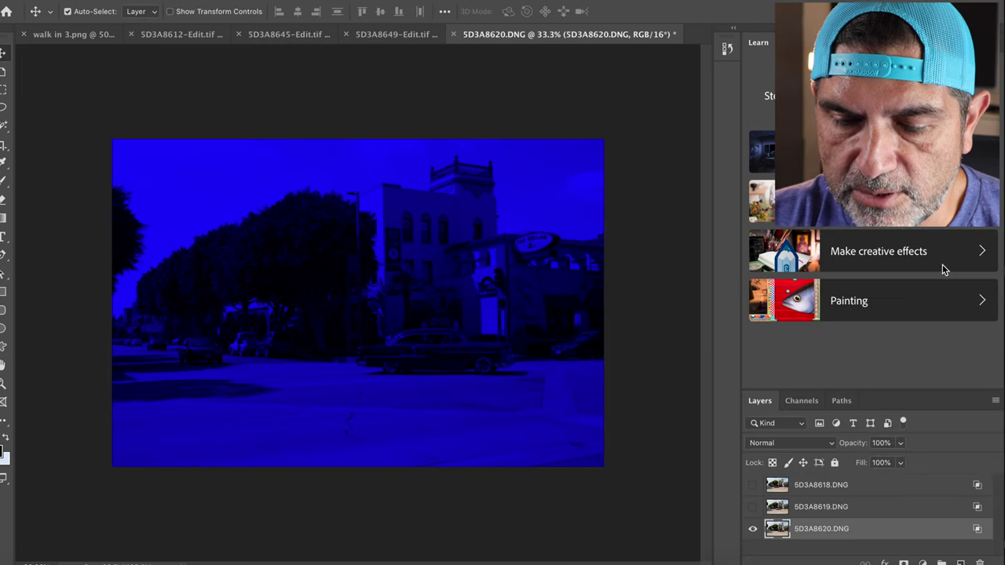
click(752, 507)
click(752, 485)
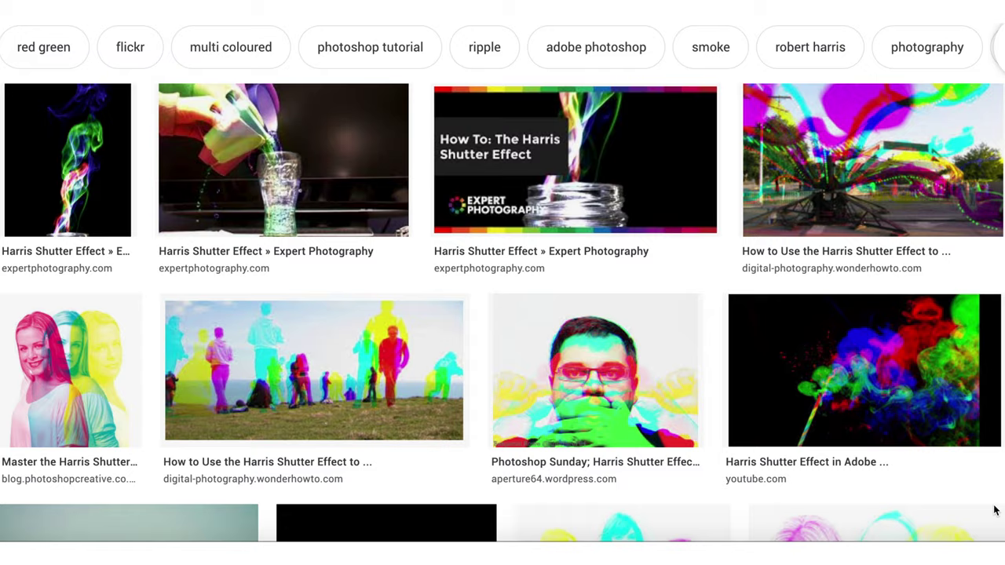
scroll(993, 510, down, 3)
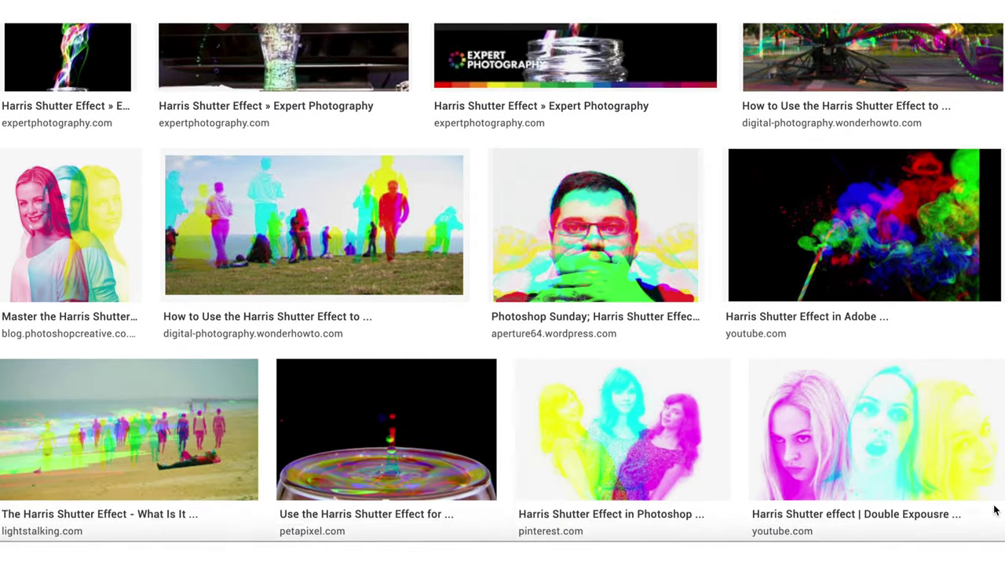
scroll(993, 510, down, 3)
scroll(994, 510, down, 2)
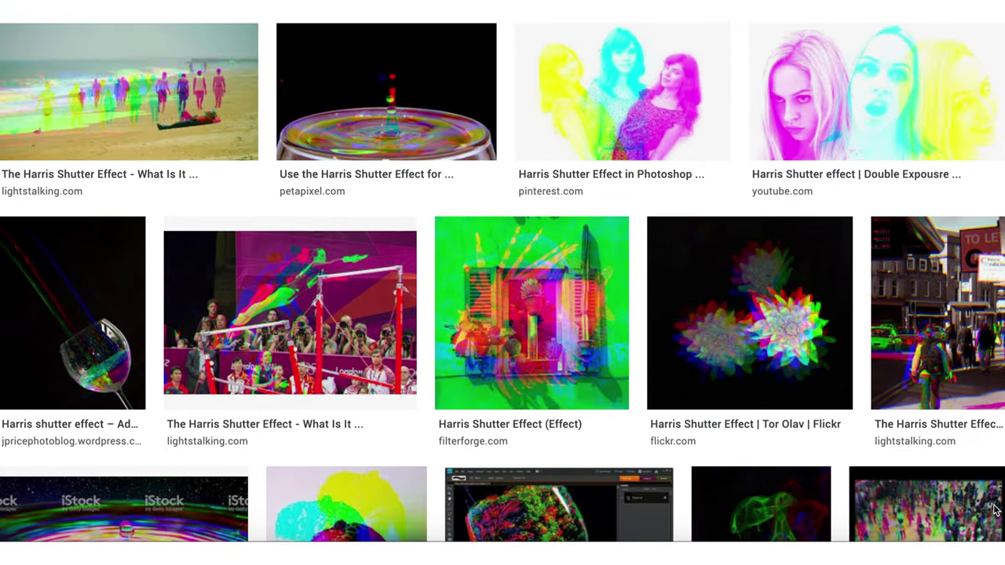
scroll(994, 510, down, 3)
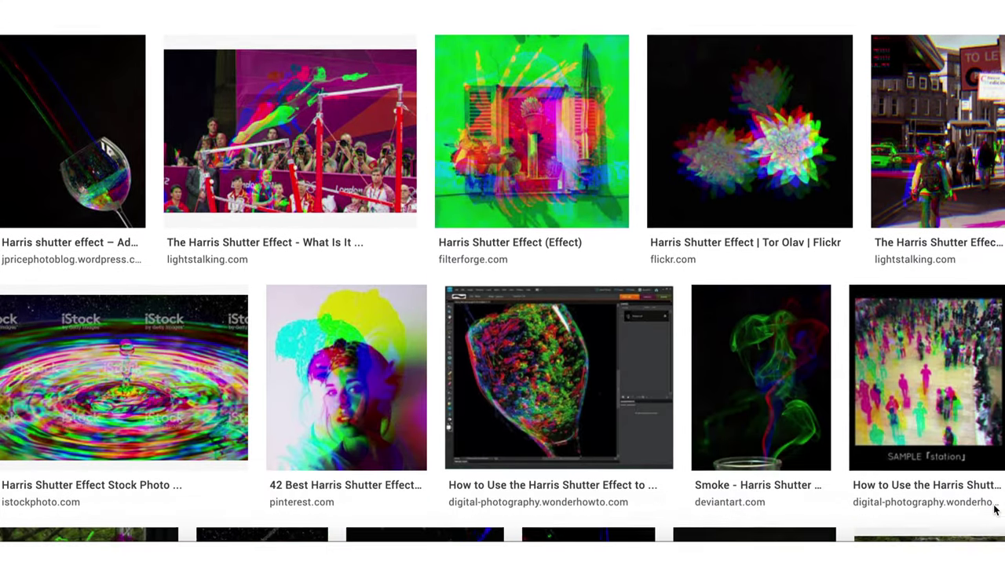
scroll(993, 510, down, 3)
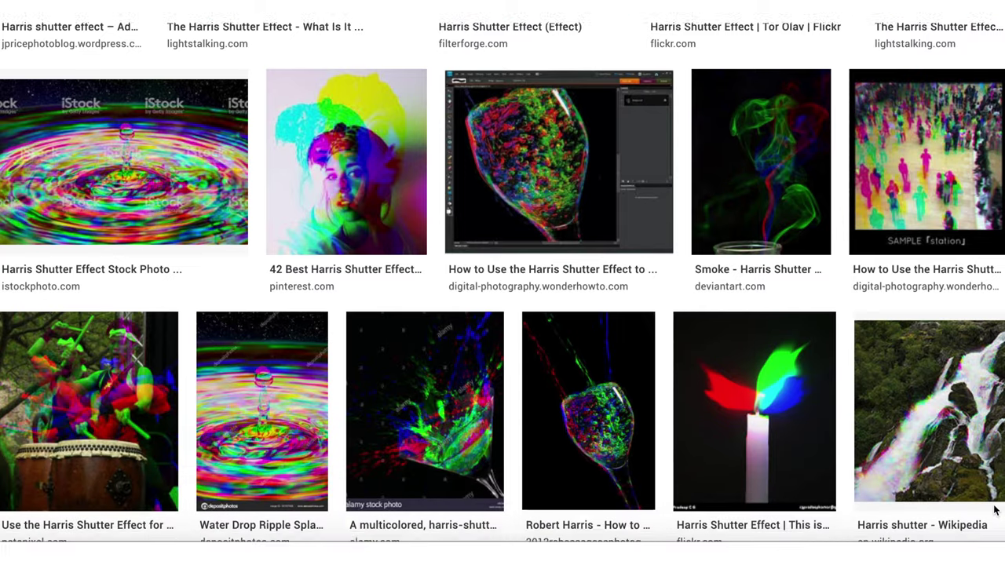
scroll(993, 510, down, 3)
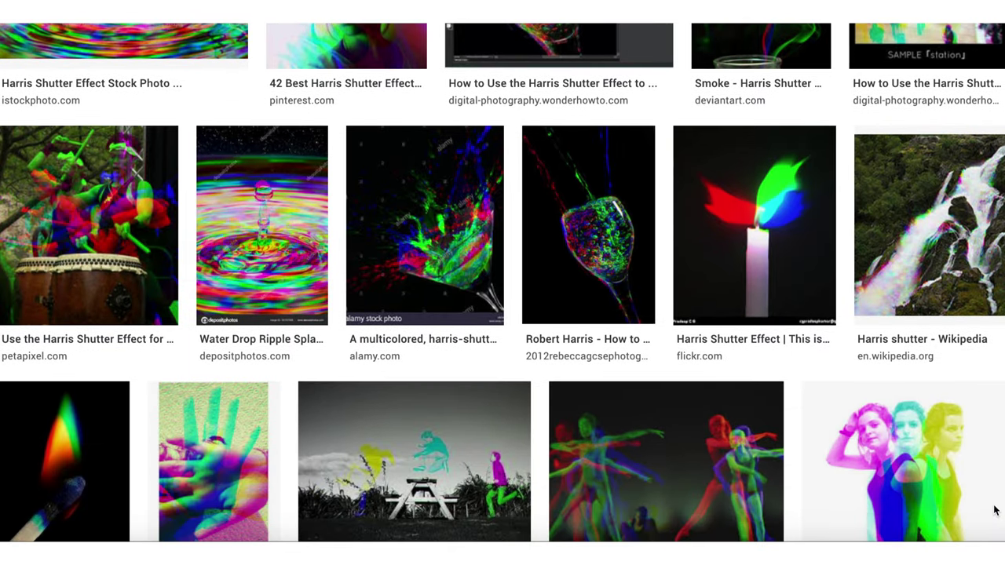
scroll(994, 510, down, 3)
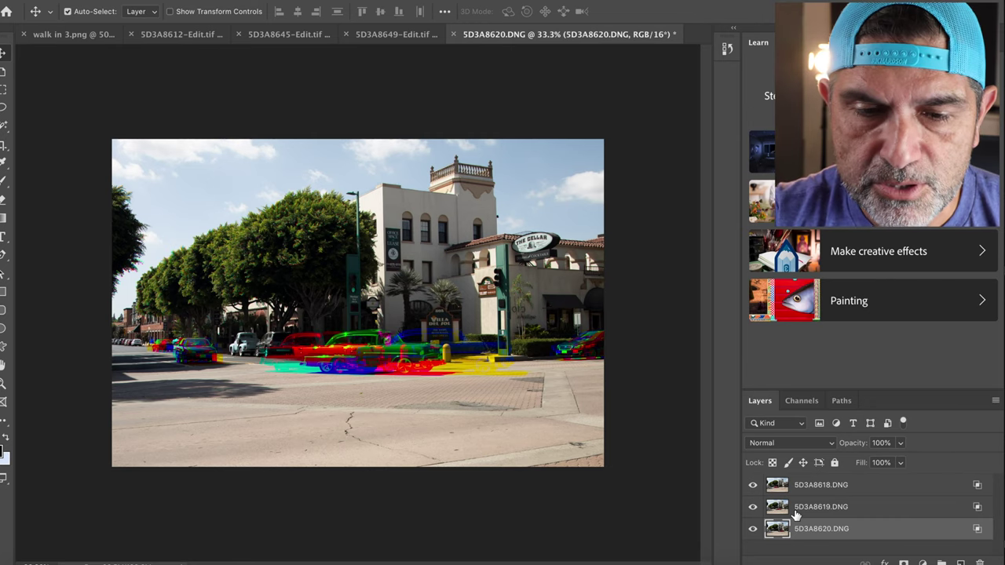
Save the composite as 5D3A8618-Edit.tif and switch back to Lightroom Classic.
click(130, 2)
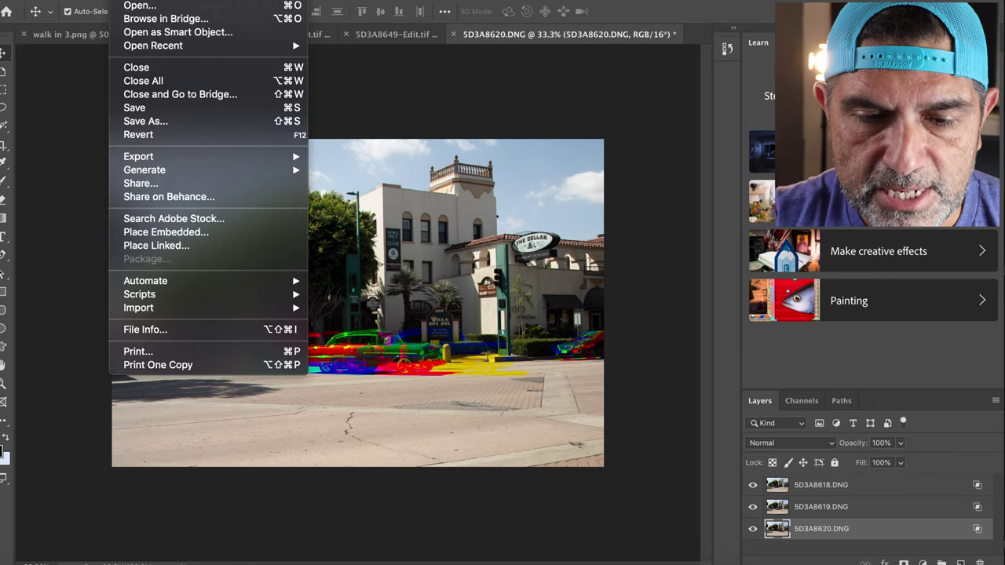
click(145, 107)
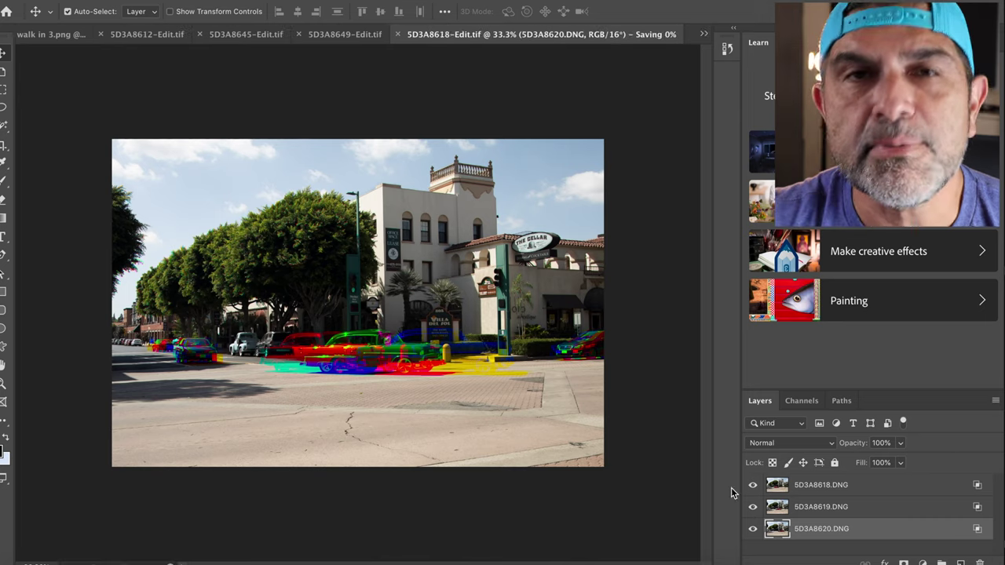
click(876, 564)
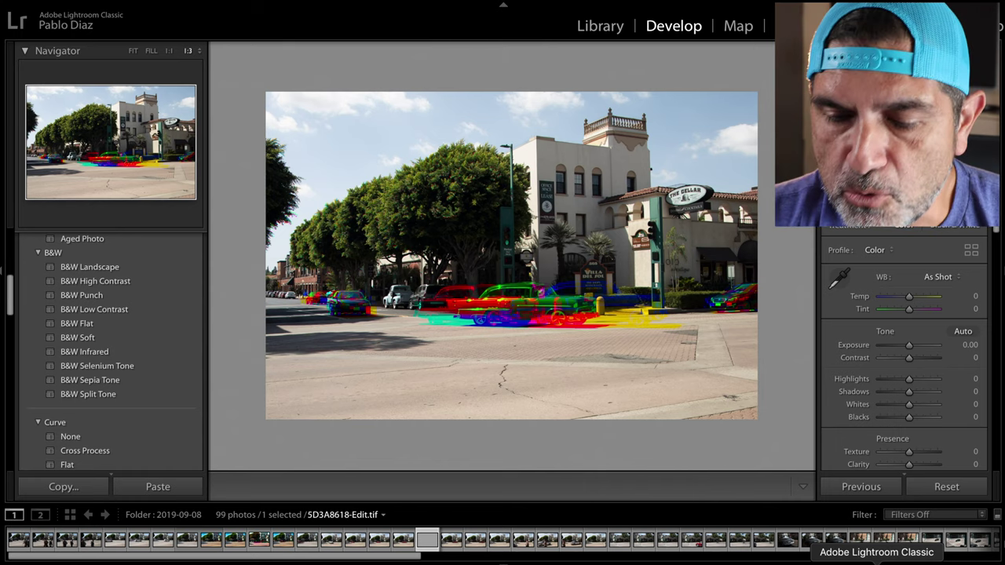
Try and undo an exposure change, then set contrast to -4 and clarity to +24.
click(909, 347)
mouse_move(910, 347)
mouse_down()
mouse_move(926, 348)
mouse_move(900, 352)
mouse_move(908, 353)
mouse_up()
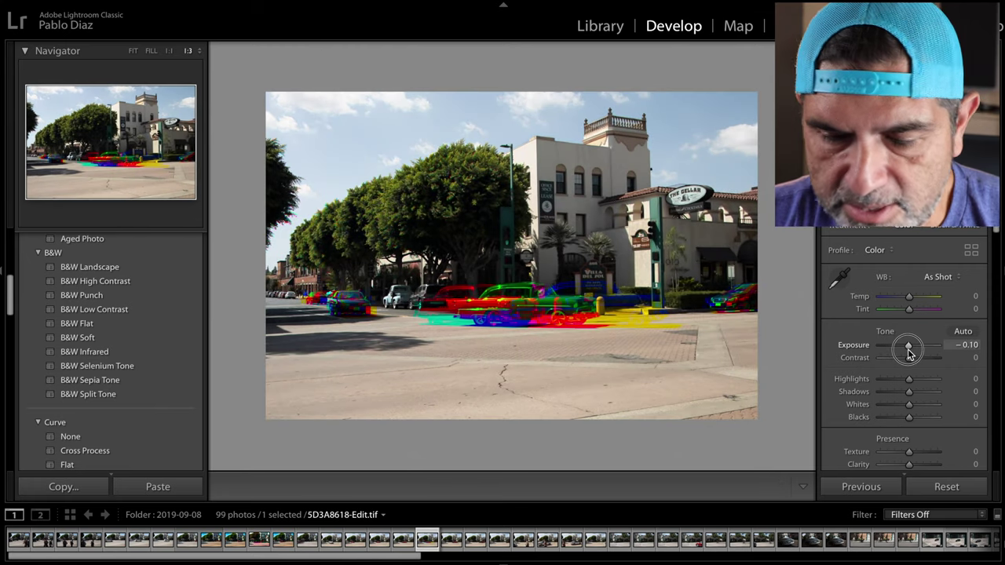
key(ctrl+z)
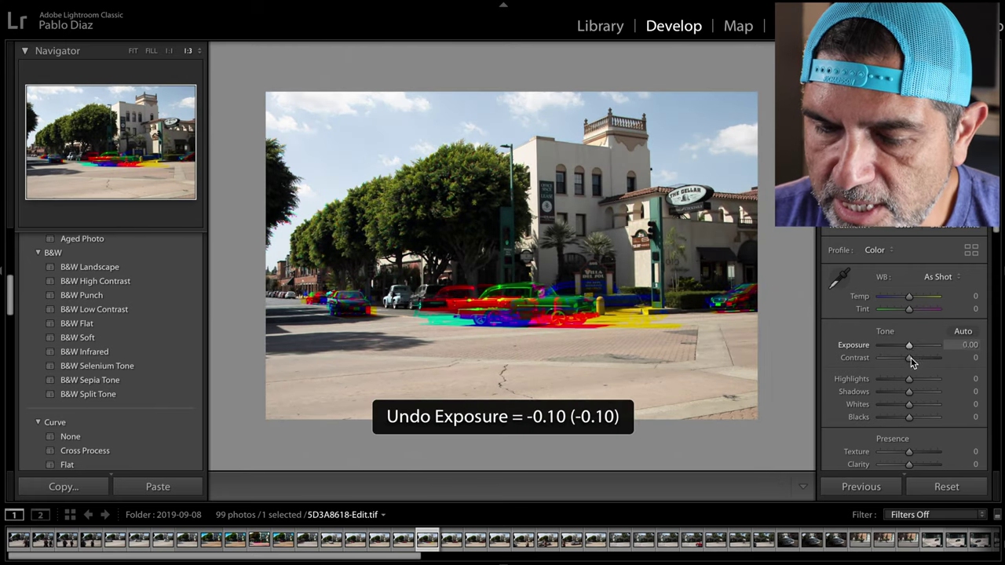
click(909, 361)
drag(911, 367, 897, 417)
click(910, 382)
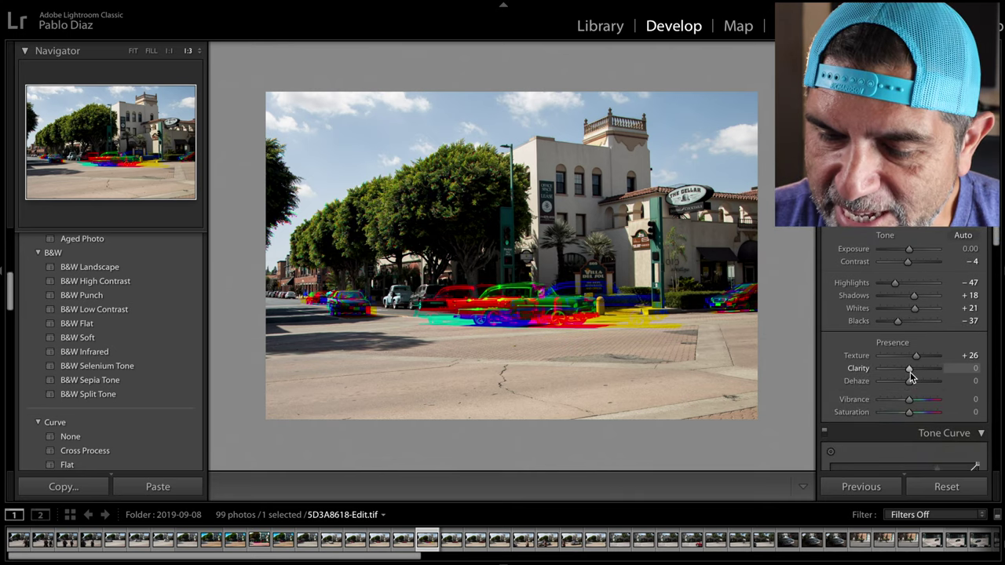
drag(909, 375, 887, 408)
click(908, 402)
Raise vibrance to +54 and bring saturation down from +100 to +39.
drag(924, 407, 959, 420)
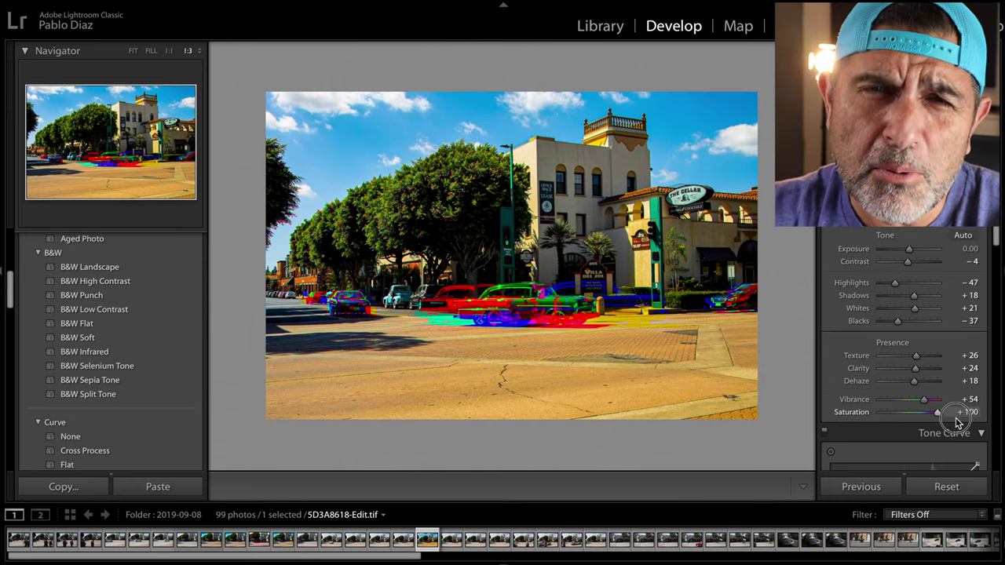
drag(956, 422, 910, 417)
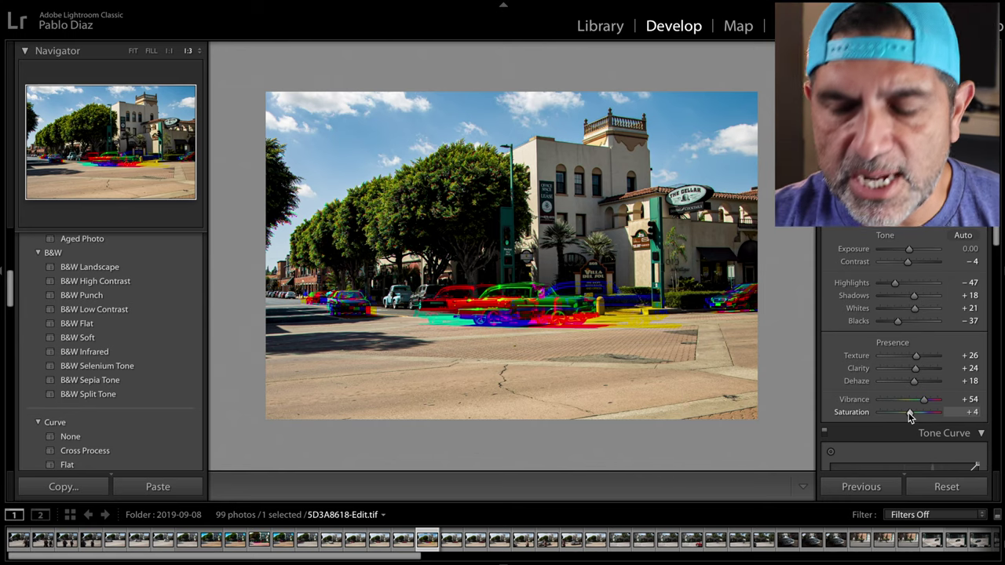
drag(909, 414, 920, 416)
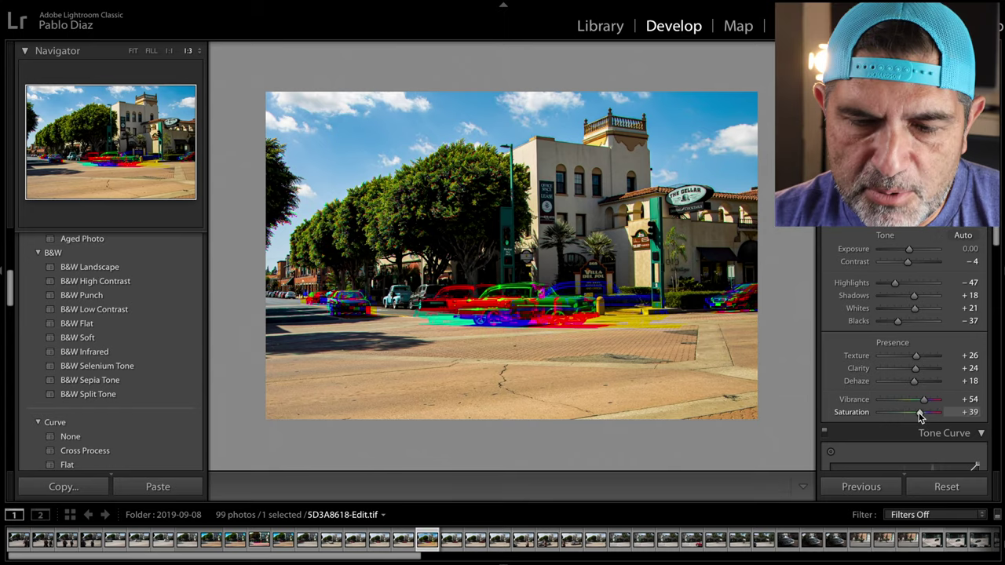